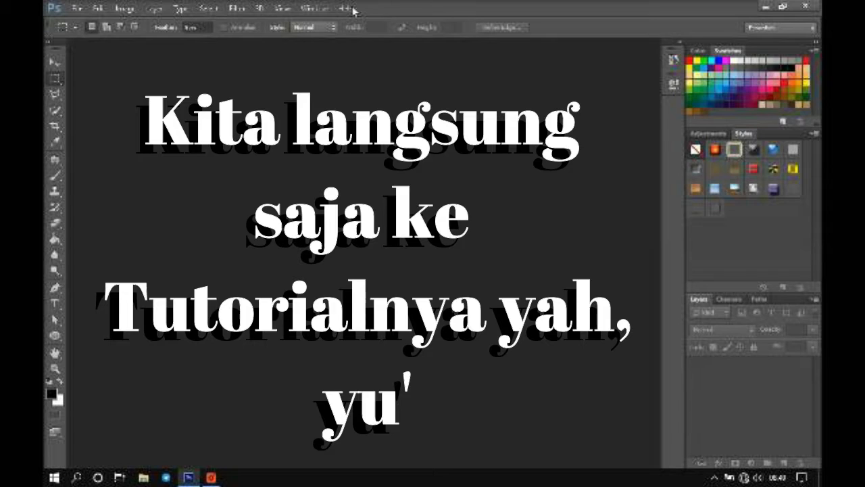
Create a new document with the offered settings and fill its background layer with black using the Paint Bucket
{"action": "left_click", "coordinate": [78, 11]}
{"action": "left_click", "coordinate": [87, 23]}
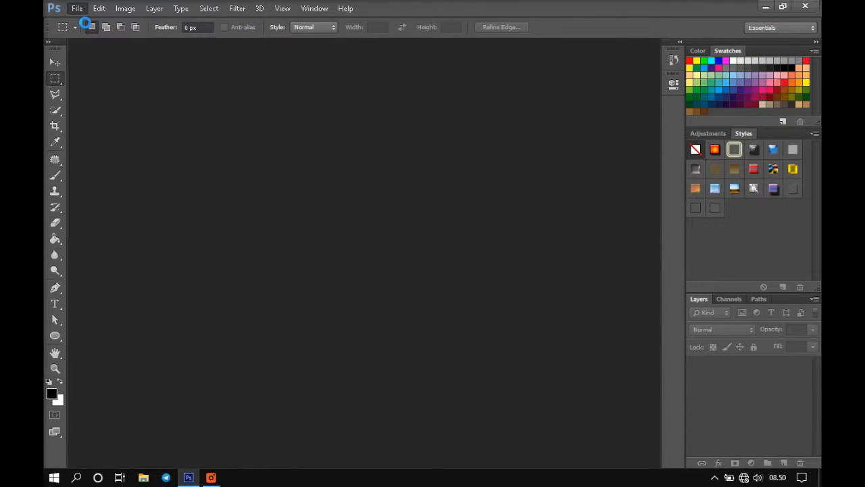
{"action": "left_click", "coordinate": [543, 114]}
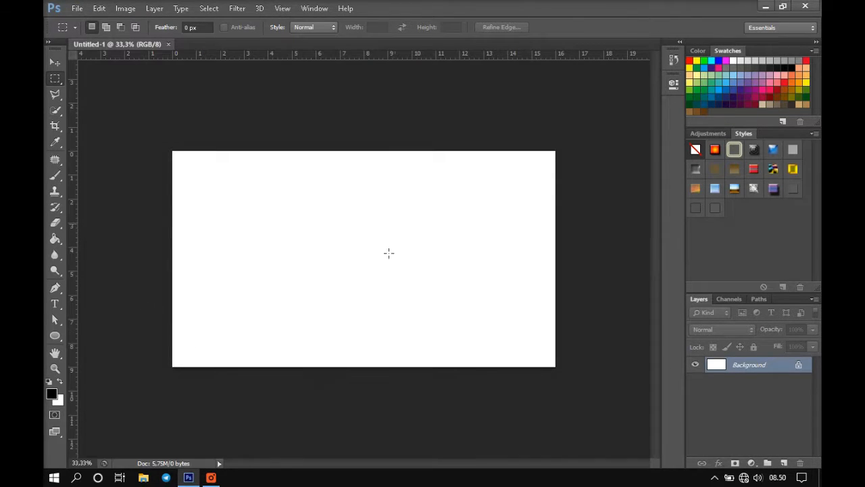
{"action": "key", "text": "ctrl+0"}
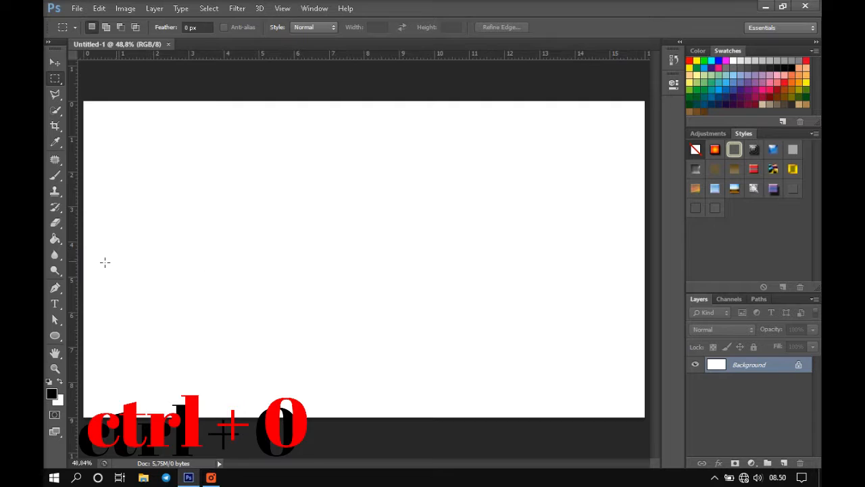
{"action": "left_click", "coordinate": [54, 239]}
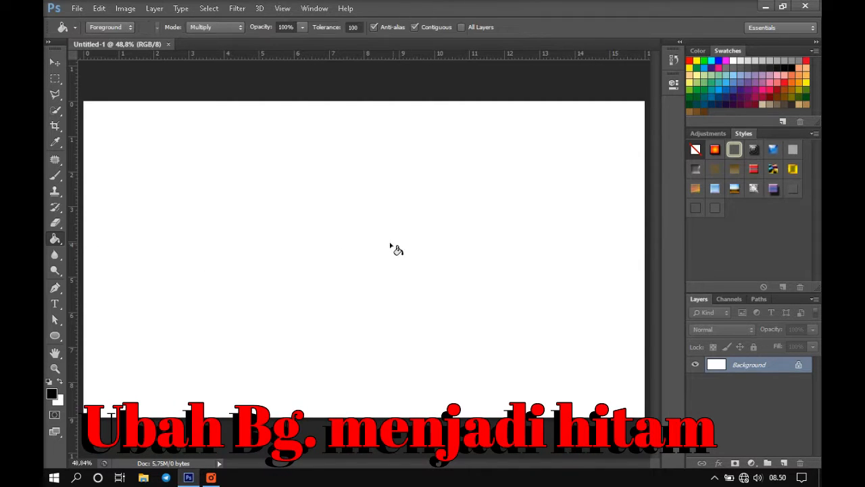
{"action": "left_click", "coordinate": [354, 236]}
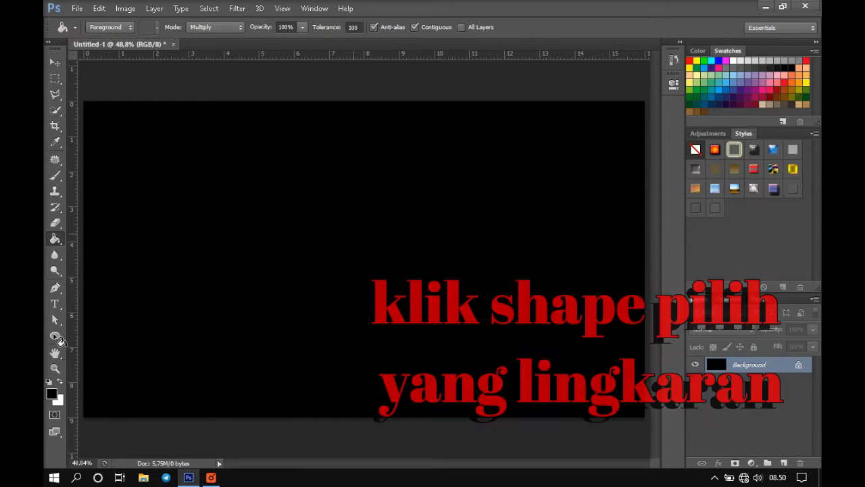
Draw a red-filled circle about 877 px in diameter with the Ellipse tool and move it to the middle of the canvas
{"action": "left_click", "coordinate": [50, 335]}
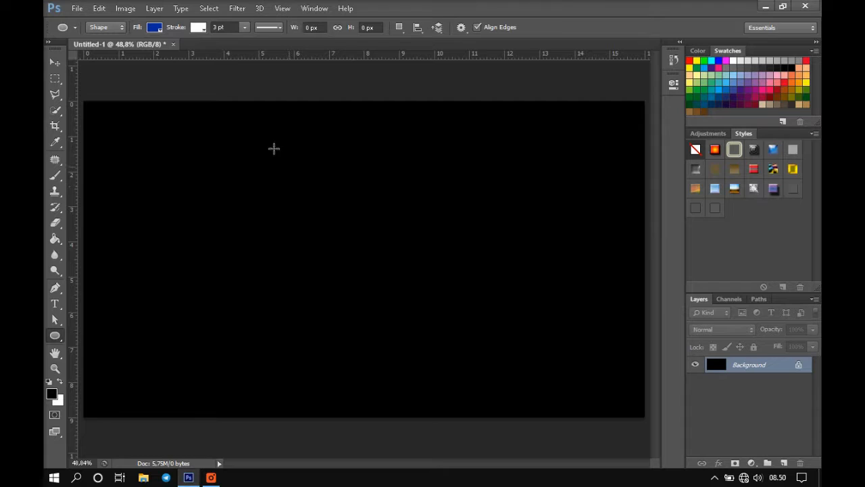
{"action": "left_click", "coordinate": [156, 28]}
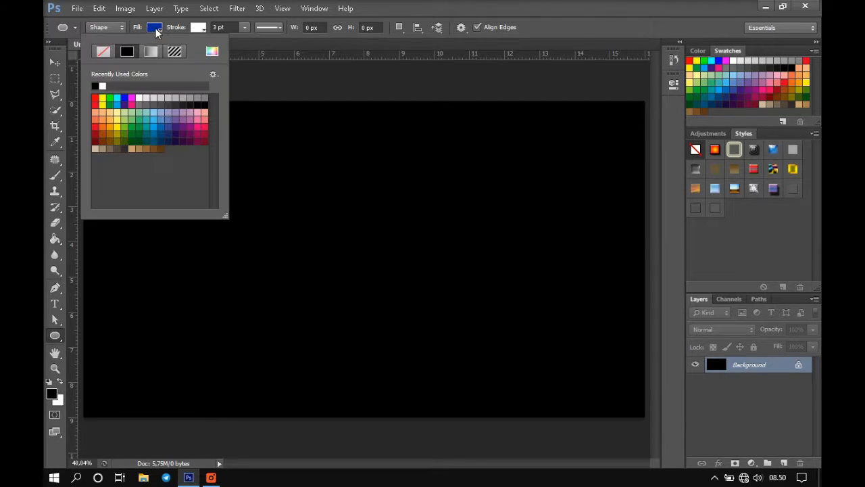
{"action": "left_click", "coordinate": [95, 98]}
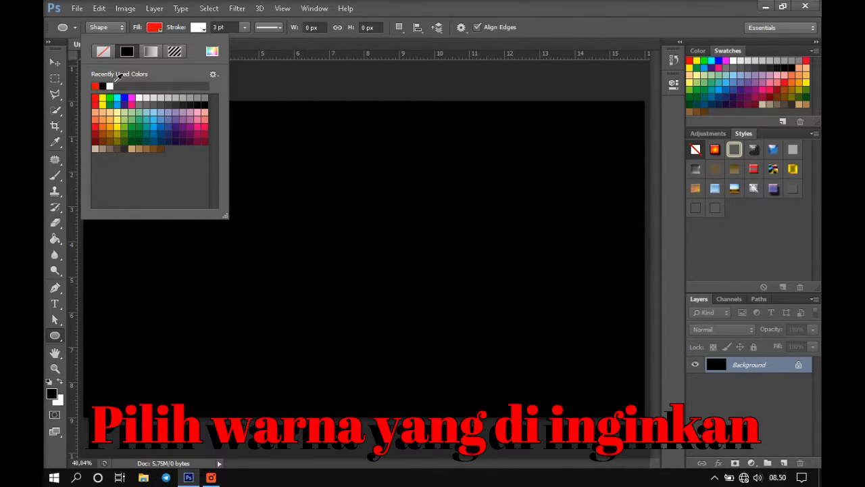
{"action": "left_click", "coordinate": [274, 160]}
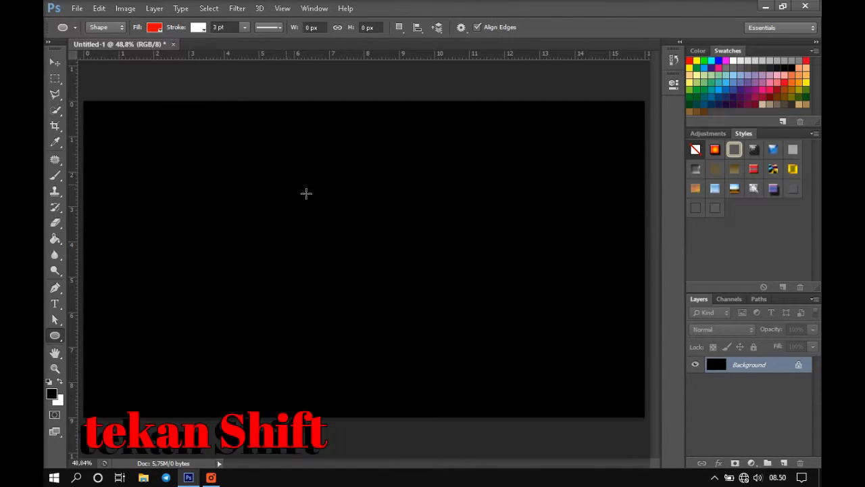
{"action": "mouse_move", "coordinate": [273, 146]}
{"action": "left_mouse_down"}
{"action": "mouse_move", "coordinate": [427, 345]}
{"action": "mouse_move", "coordinate": [529, 403]}
{"action": "mouse_move", "coordinate": [575, 452]}
{"action": "mouse_move", "coordinate": [537, 406]}
{"action": "left_mouse_up"}
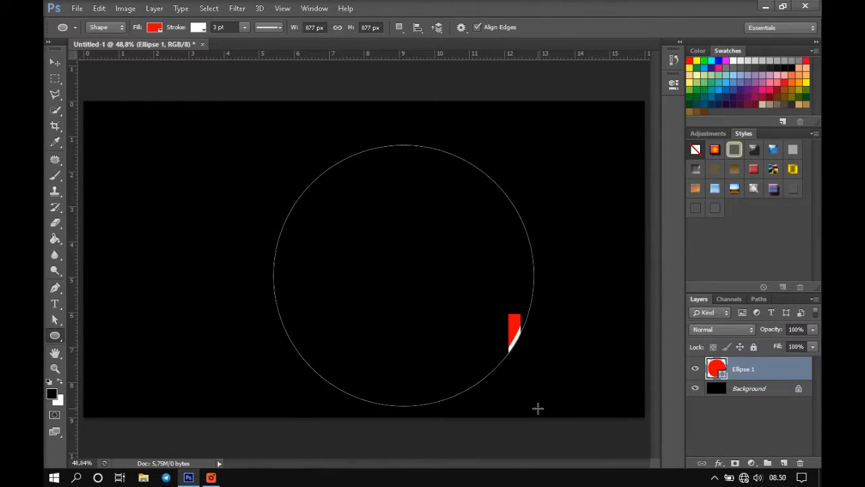
{"action": "left_click", "coordinate": [54, 62]}
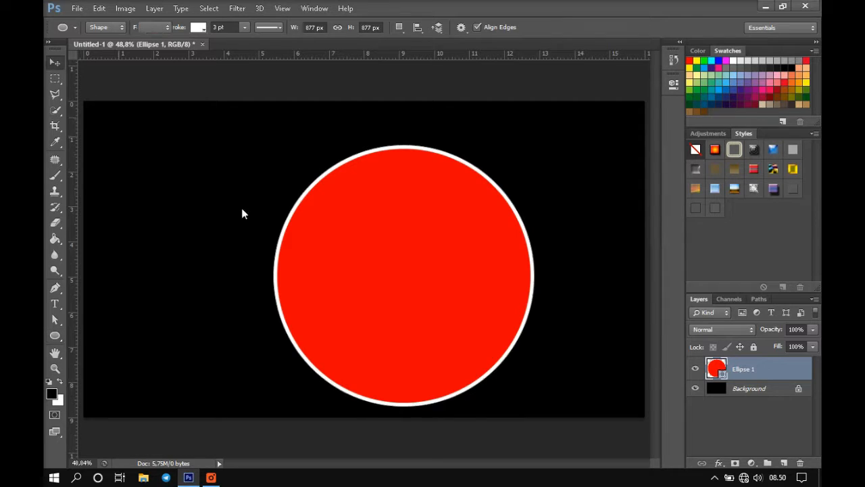
{"action": "left_click_drag", "start_coordinate": [393, 260], "coordinate": [365, 244]}
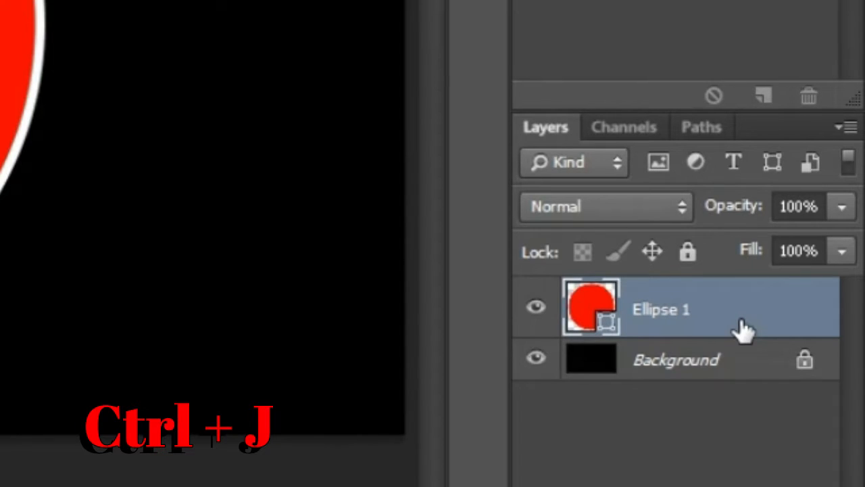
Duplicate the red circle layer twice and scale the Ellipse 1 copy layer to about 83% around its centre
{"action": "key", "text": "ctrl+j"}
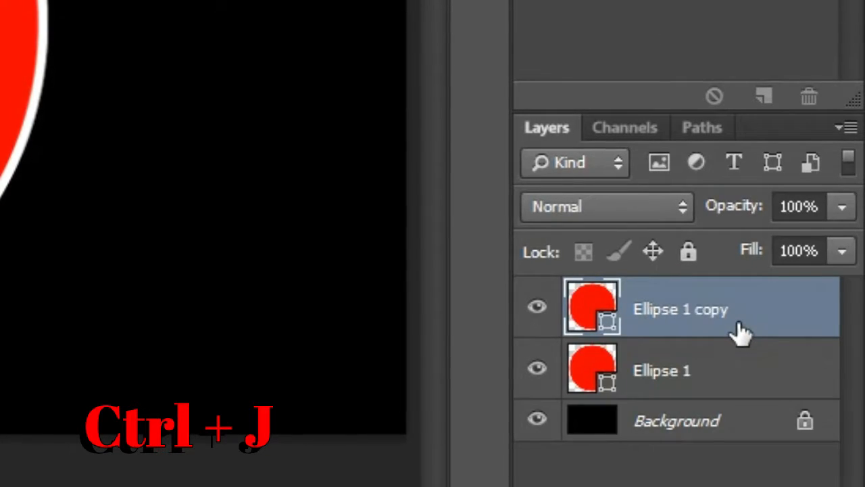
{"action": "key", "text": "ctrl+j"}
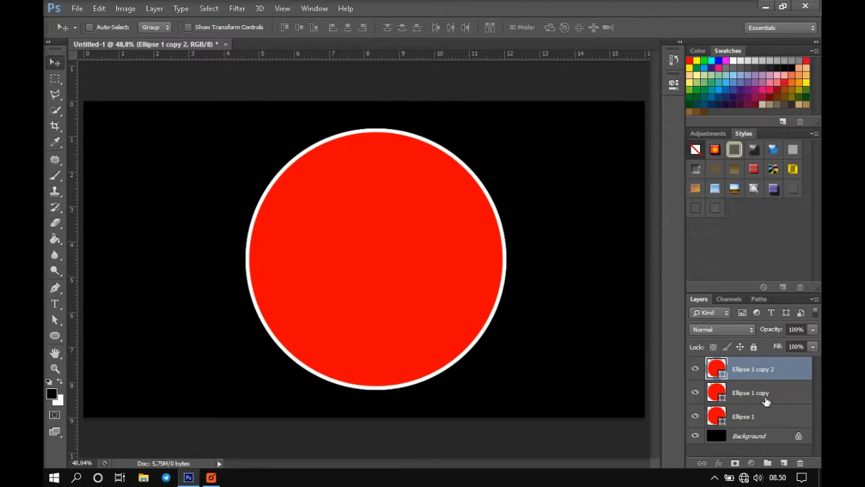
{"action": "left_click", "coordinate": [720, 389]}
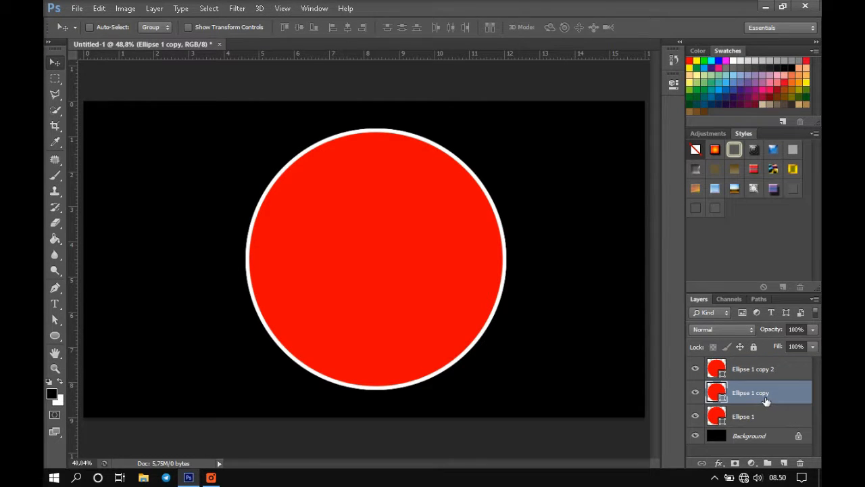
{"action": "key", "text": "ctrl+t"}
{"action": "left_click_drag", "start_coordinate": [503, 390], "coordinate": [481, 368]}
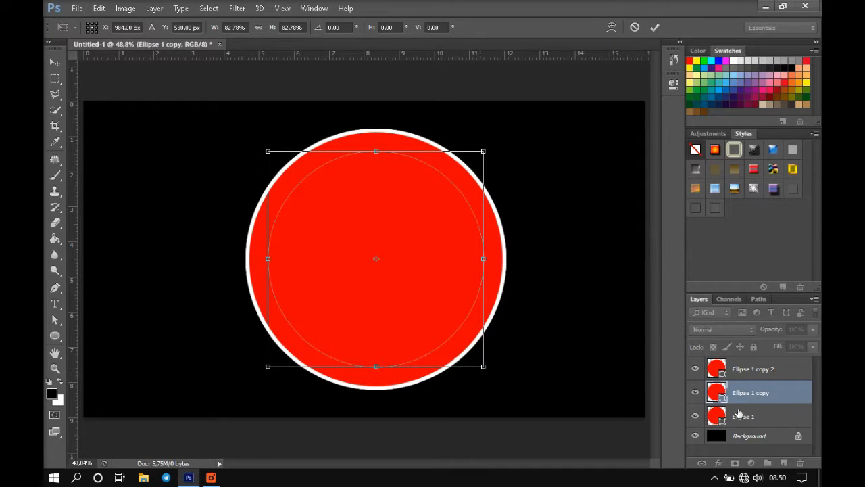
{"action": "left_click", "coordinate": [655, 27]}
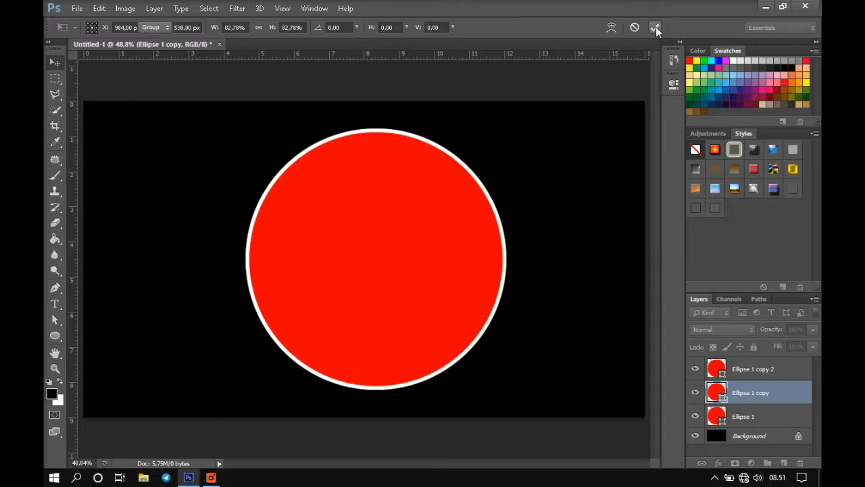
Scale the Ellipse 1 copy 2 circle to about 63% around its centre
{"action": "left_click", "coordinate": [761, 372]}
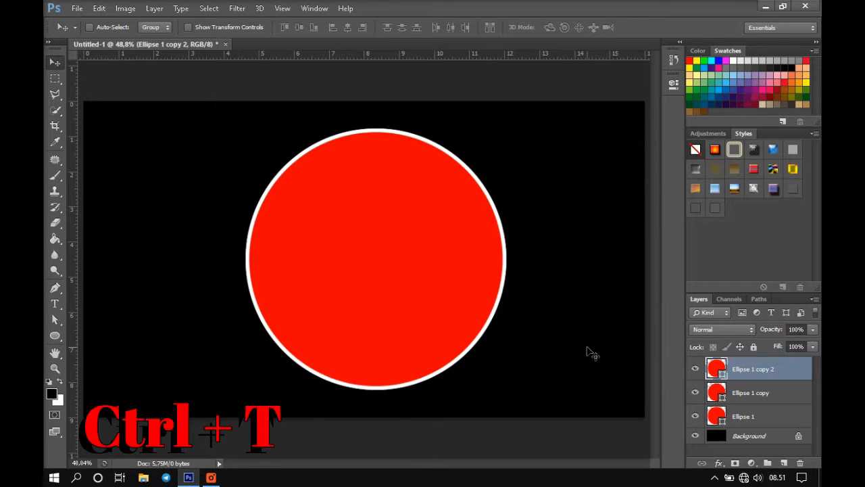
{"action": "key", "text": "ctrl+t"}
{"action": "left_click_drag", "start_coordinate": [505, 389], "coordinate": [454, 345]}
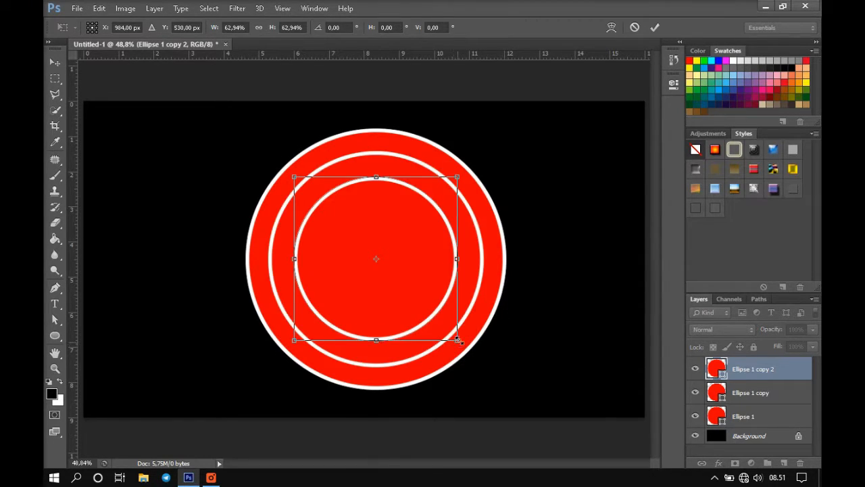
{"action": "left_click", "coordinate": [655, 28]}
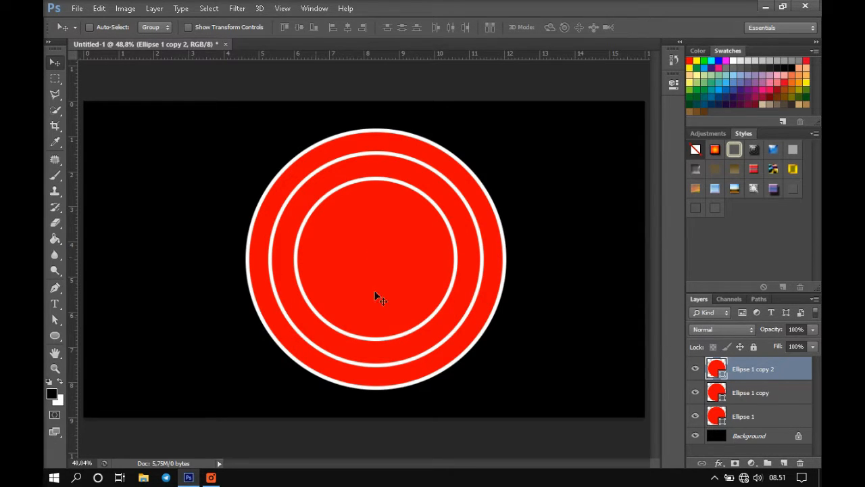
Change the stroke colour of the innermost circle to yellow
{"action": "left_click", "coordinate": [56, 337]}
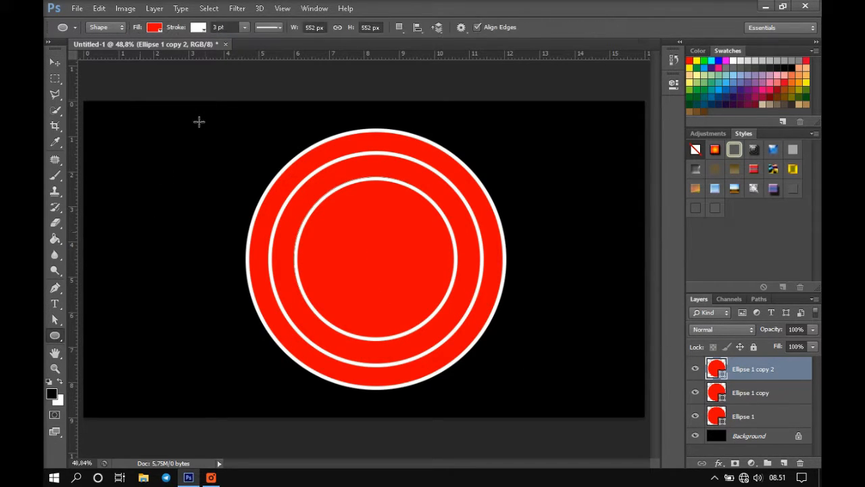
{"action": "left_click", "coordinate": [197, 29]}
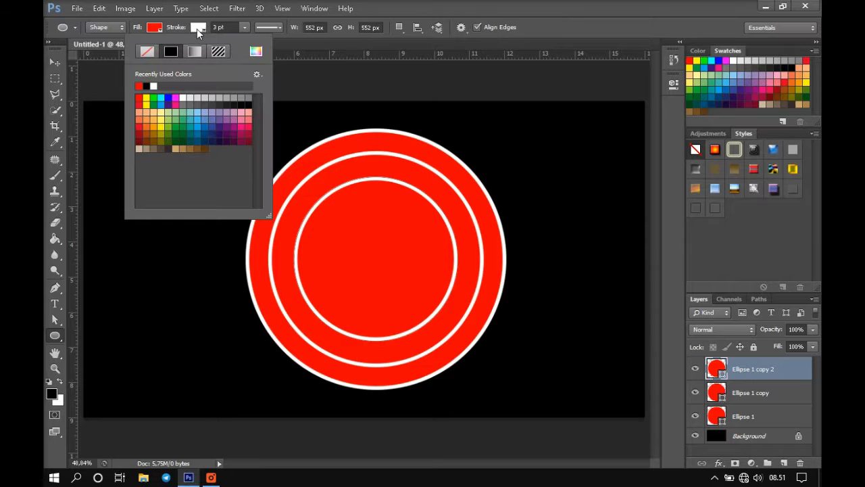
{"action": "left_click", "coordinate": [146, 99]}
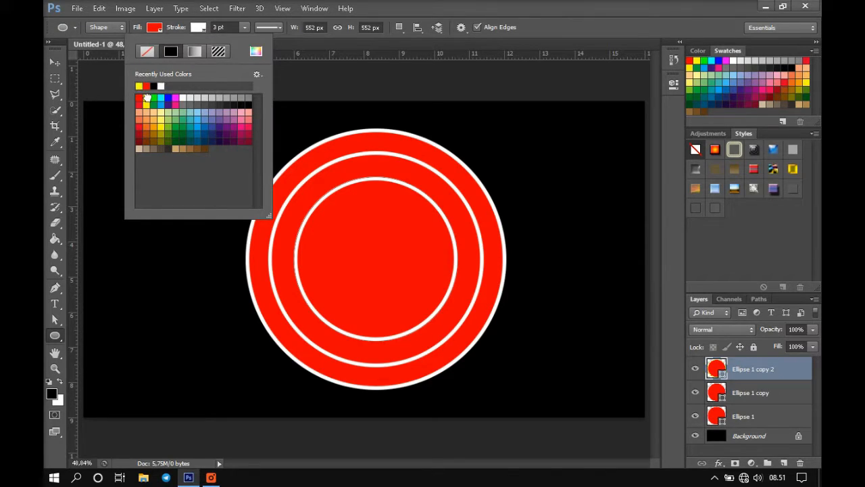
{"action": "left_click", "coordinate": [377, 106]}
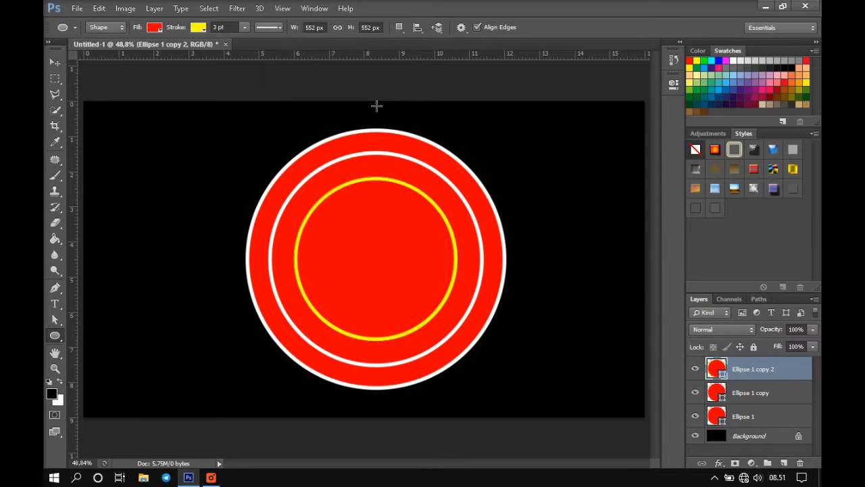
Change the fill of the middle circle to RGB Green
{"action": "left_click", "coordinate": [742, 392]}
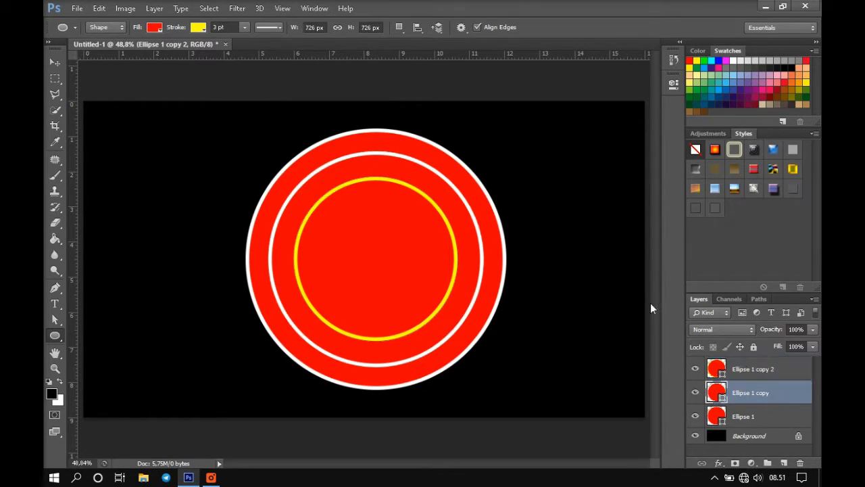
{"action": "left_click", "coordinate": [153, 28]}
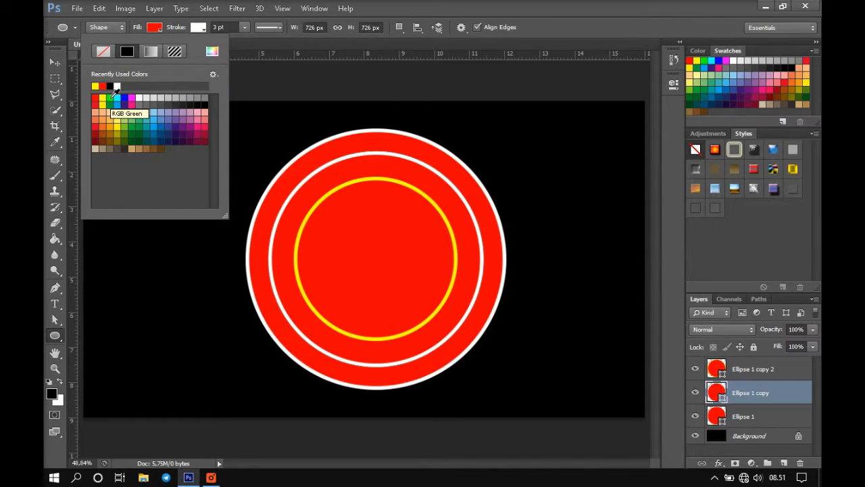
{"action": "left_click", "coordinate": [110, 99]}
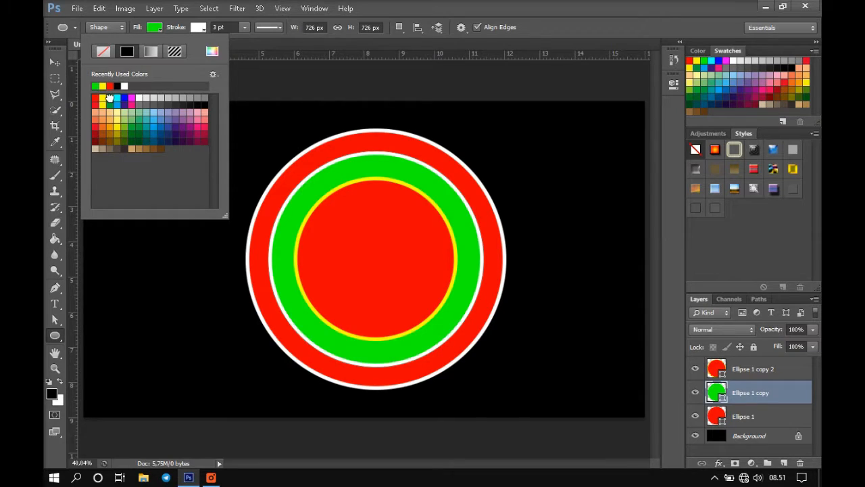
Change the fill of the outermost circle, Ellipse 1, to black
{"action": "left_click", "coordinate": [752, 420]}
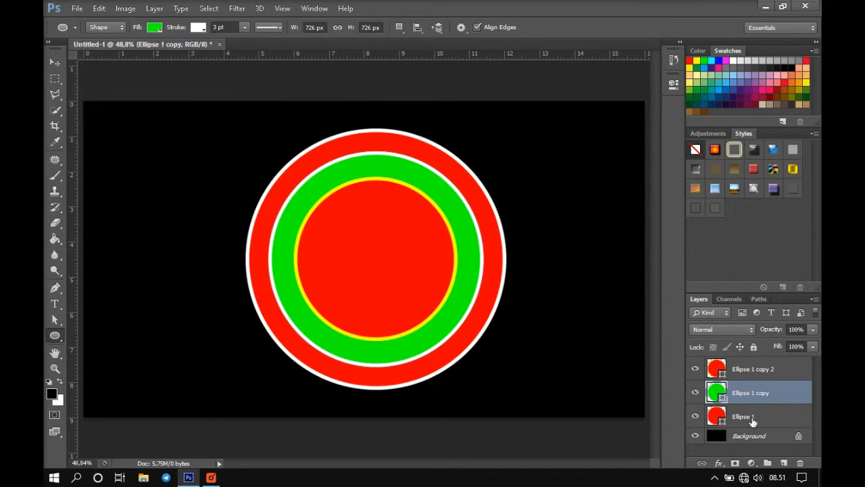
{"action": "left_click", "coordinate": [155, 28]}
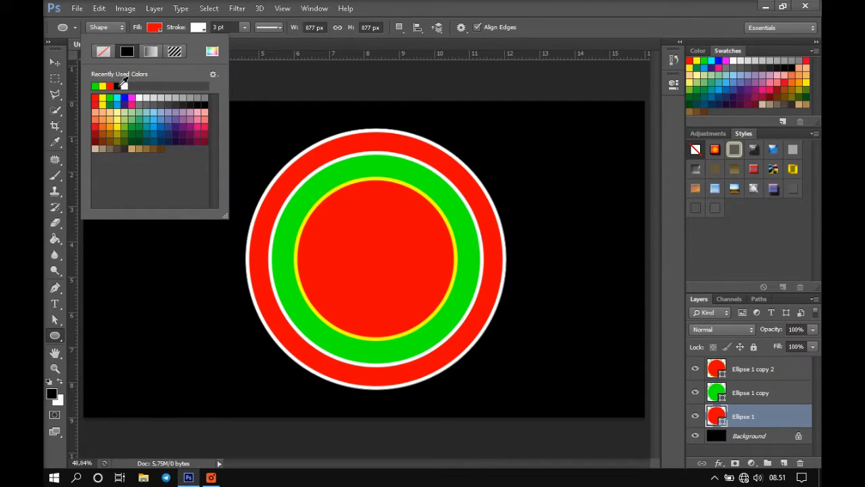
{"action": "left_click", "coordinate": [118, 86]}
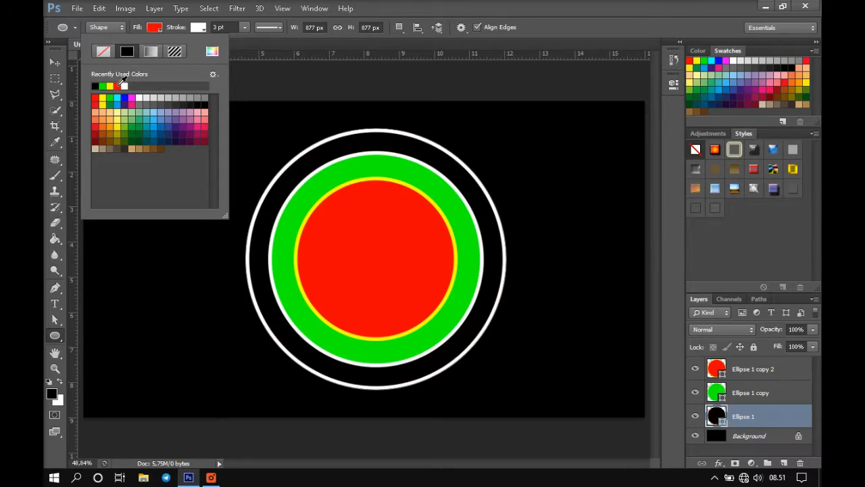
{"action": "left_click", "coordinate": [265, 85]}
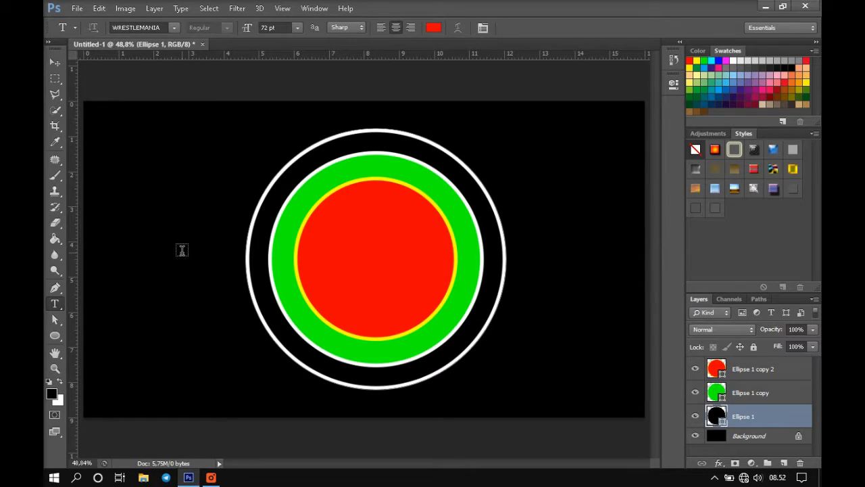
Add the logo text "RAGAMCHANNEL" as a text layer, starting it on the black area beside the circles
{"action": "left_click", "coordinate": [172, 244]}
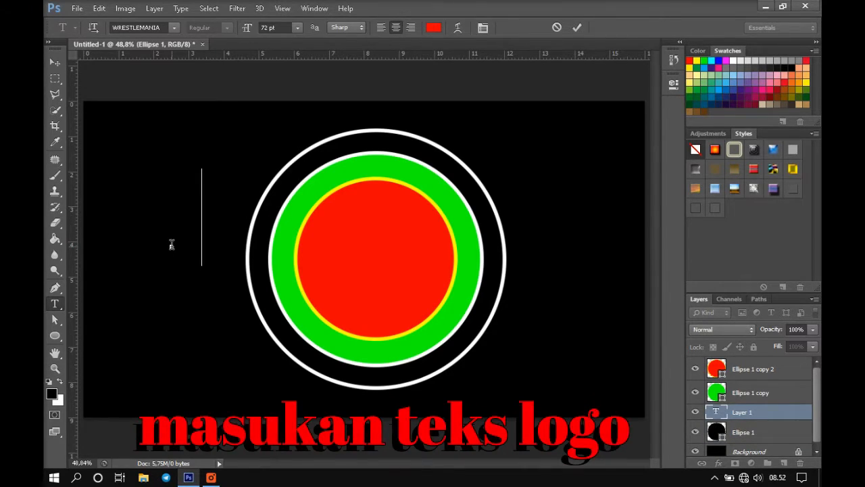
{"action": "type", "text": "RAGA"}
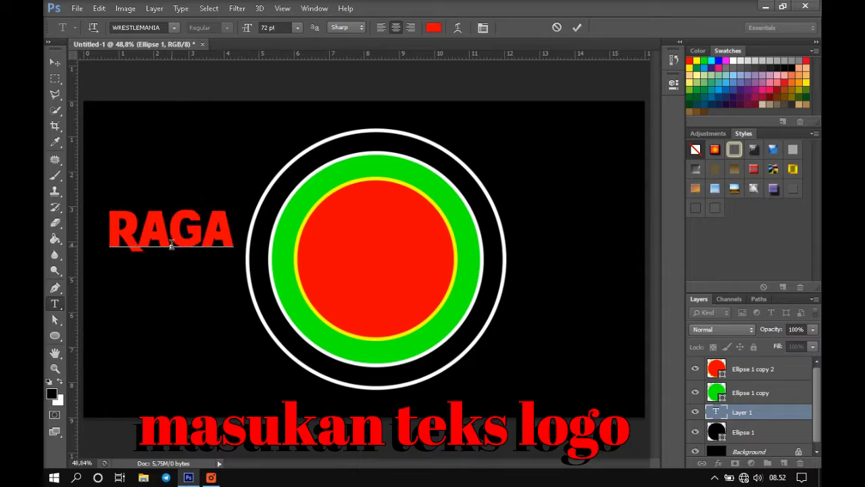
{"action": "type", "text": "MCHANNEL"}
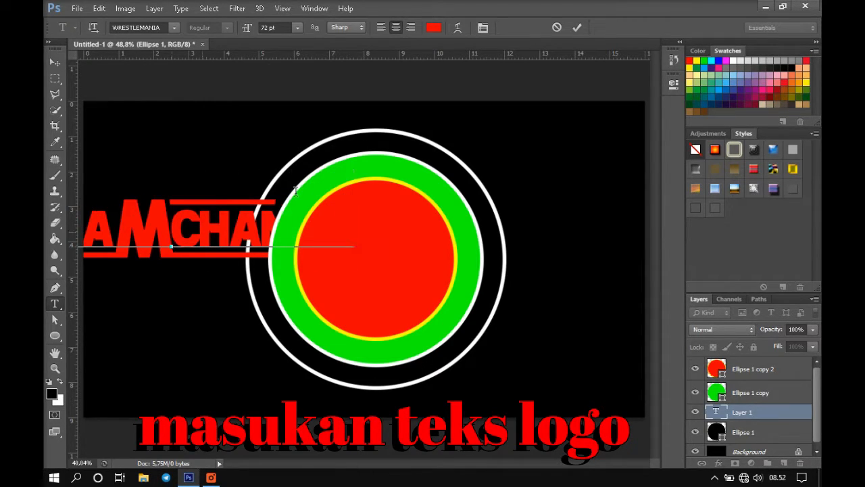
{"action": "left_click", "coordinate": [579, 27]}
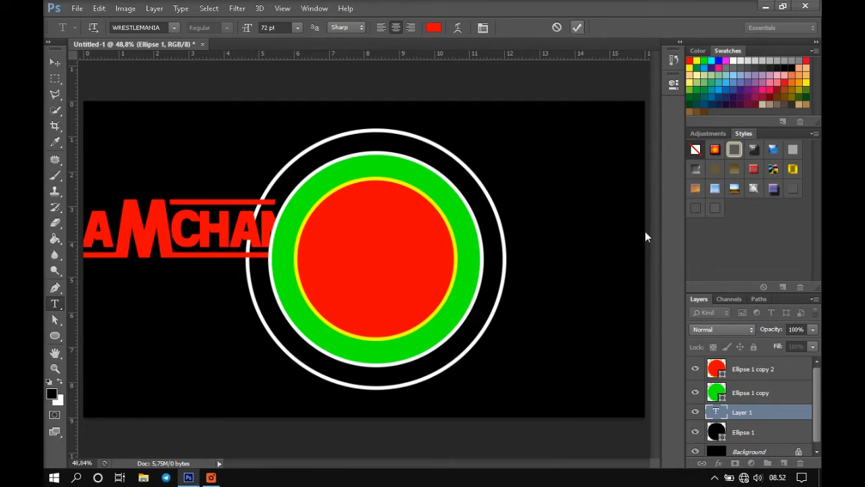
Move the RAGAMCHANNEL text layer above all circle layers and place the text across the middle of the circles
{"action": "left_click_drag", "start_coordinate": [757, 411], "coordinate": [762, 365]}
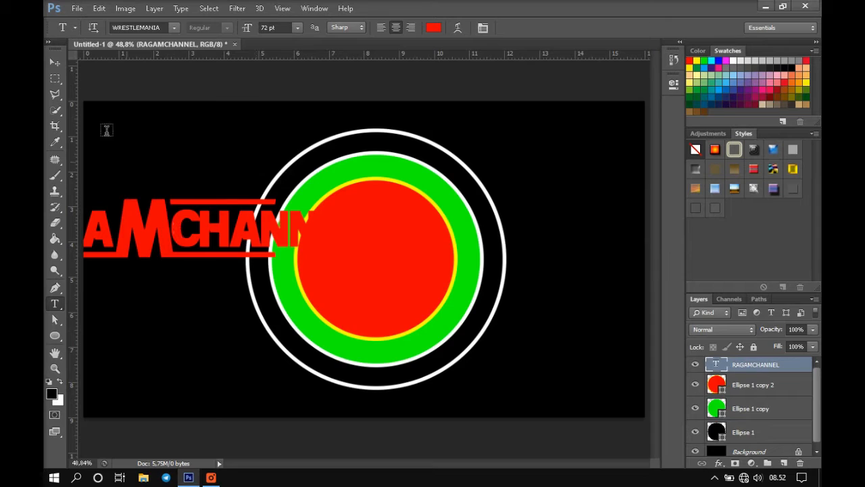
{"action": "left_click", "coordinate": [55, 63]}
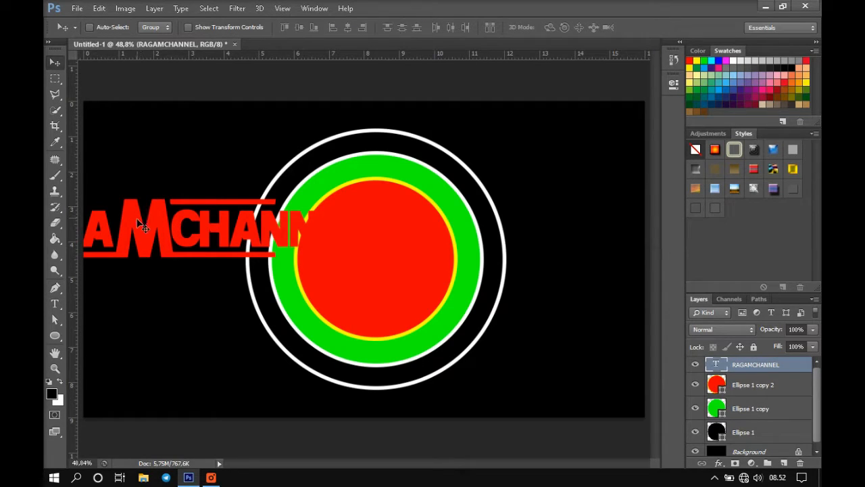
{"action": "left_click_drag", "start_coordinate": [140, 223], "coordinate": [335, 260]}
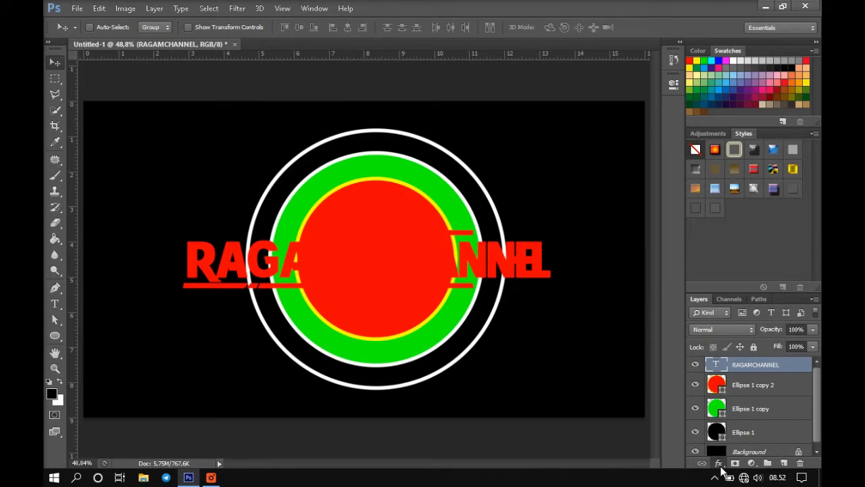
Add a 13 px black outside Stroke effect to the RAGAMCHANNEL text layer
{"action": "left_click", "coordinate": [718, 463]}
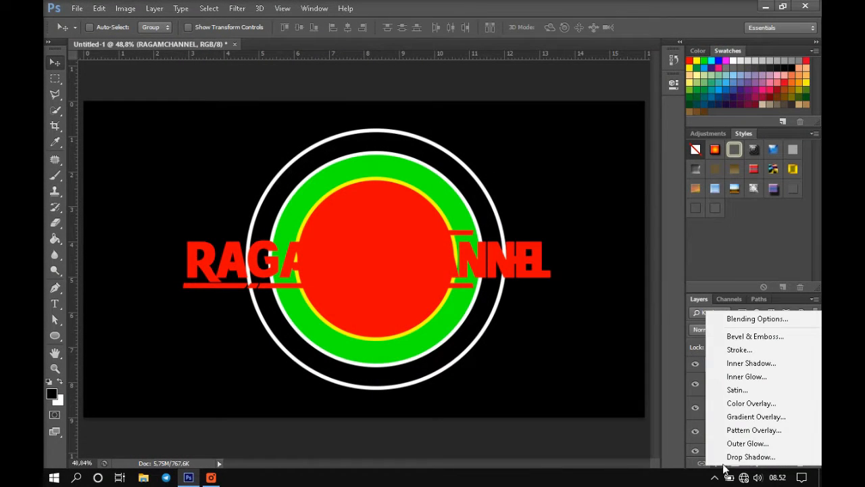
{"action": "left_click", "coordinate": [753, 352]}
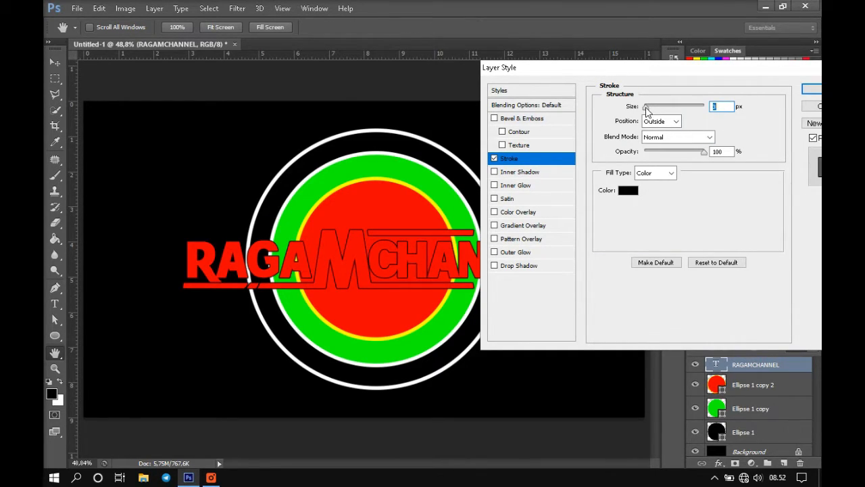
{"action": "left_click_drag", "start_coordinate": [645, 107], "coordinate": [653, 110]}
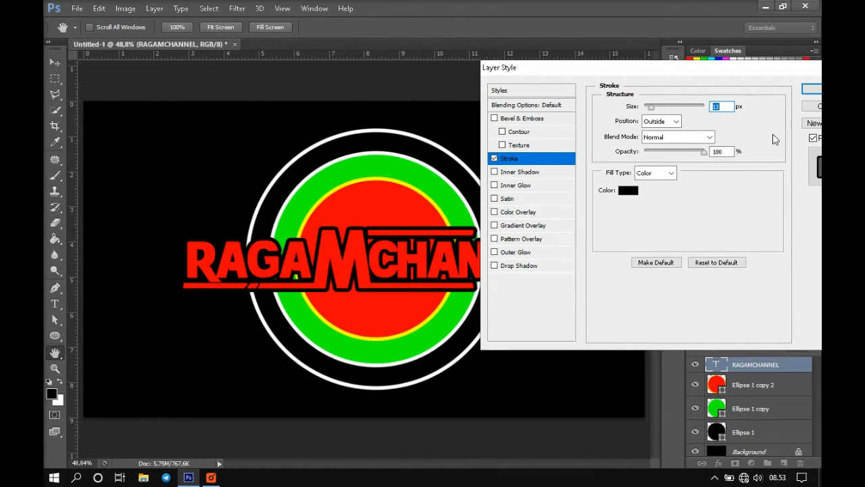
{"action": "left_click", "coordinate": [813, 91]}
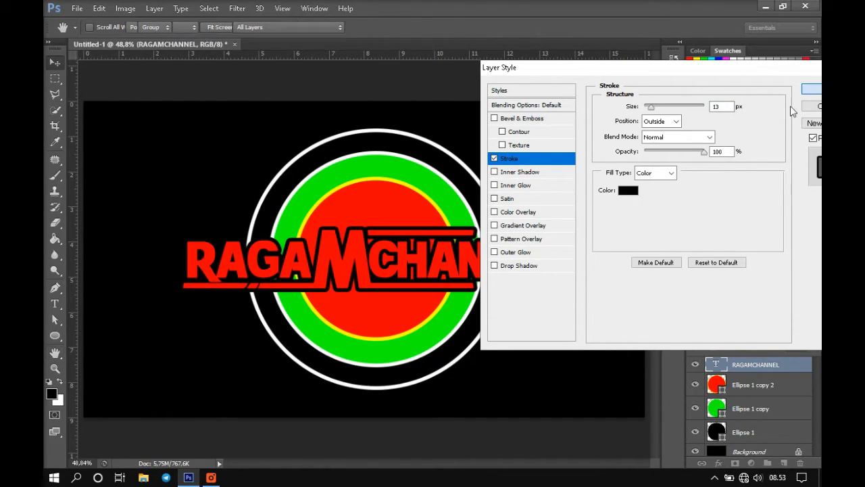
Recentre the RAGAMCHANNEL text over the circles and scale it up proportionally to about 138%
{"action": "mouse_move", "coordinate": [361, 269]}
{"action": "left_mouse_down"}
{"action": "mouse_move", "coordinate": [376, 269]}
{"action": "mouse_move", "coordinate": [373, 280]}
{"action": "mouse_move", "coordinate": [375, 271]}
{"action": "left_mouse_up"}
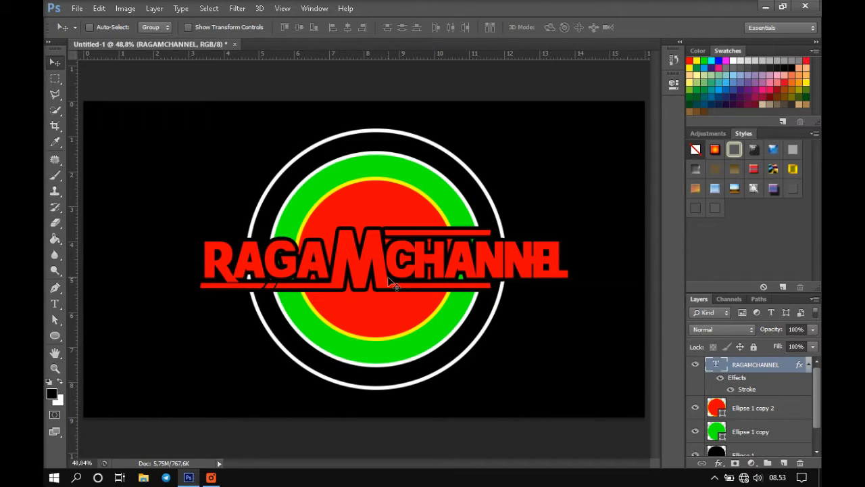
{"action": "left_click_drag", "start_coordinate": [387, 265], "coordinate": [389, 273]}
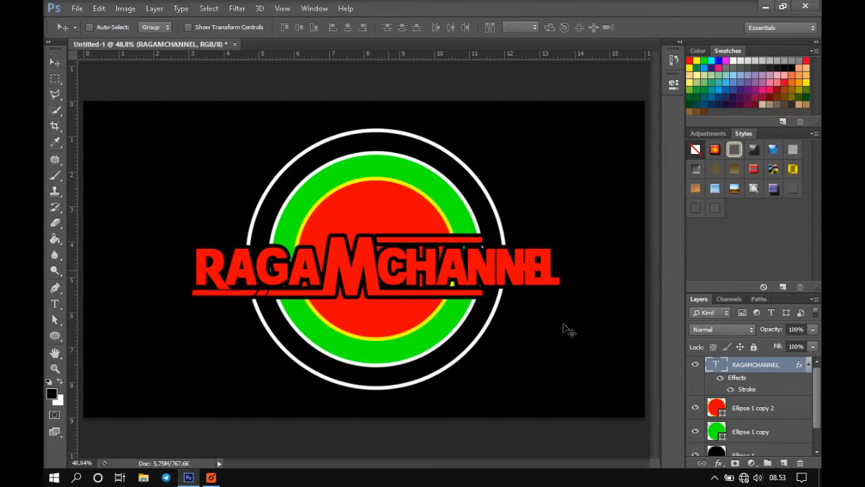
{"action": "key", "text": "ctrl+t"}
{"action": "left_click_drag", "start_coordinate": [577, 323], "coordinate": [620, 362]}
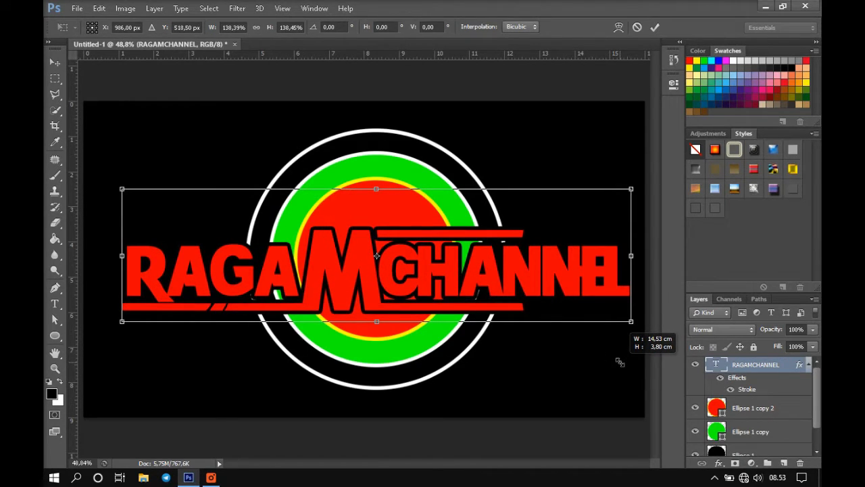
{"action": "left_click_drag", "start_coordinate": [620, 362], "coordinate": [615, 358]}
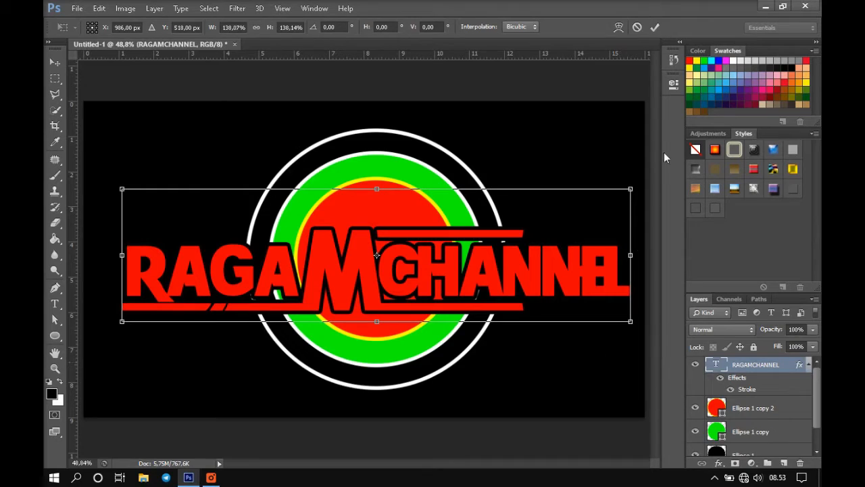
{"action": "left_click", "coordinate": [656, 28]}
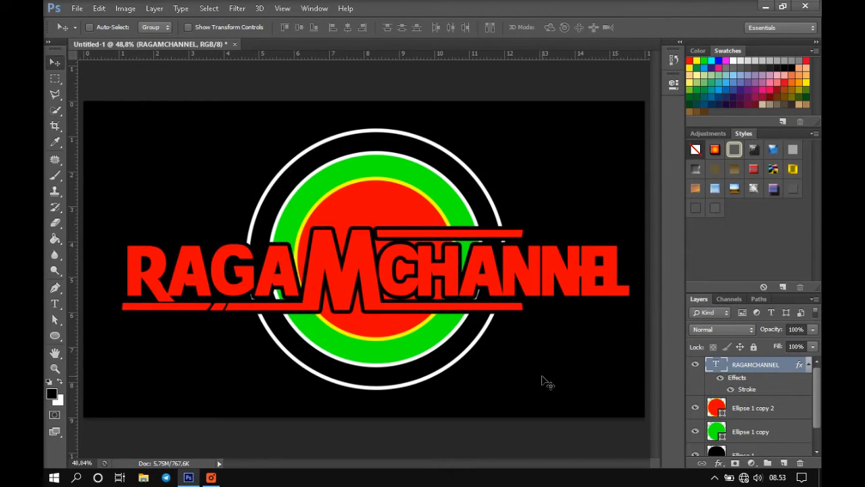
Rotate the RAGAMCHANNEL text about 15° counterclockwise so it slants upward across the circles
{"action": "key", "text": "ctrl+t"}
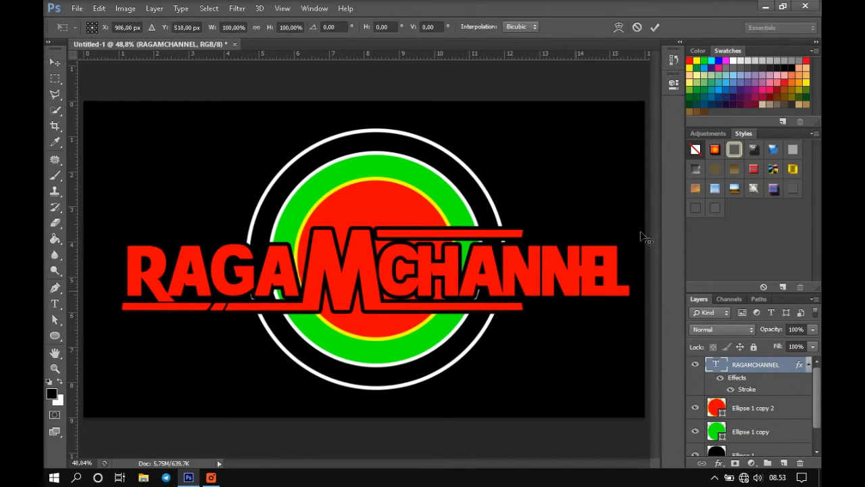
{"action": "left_click_drag", "start_coordinate": [624, 137], "coordinate": [516, 243]}
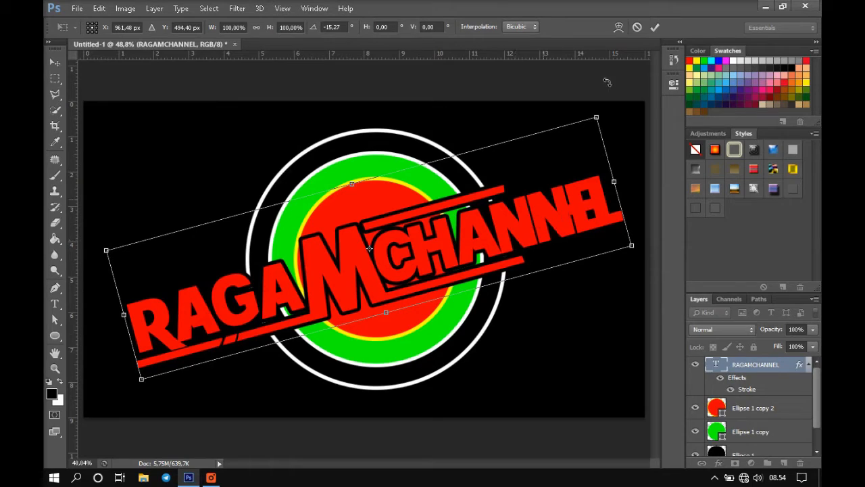
{"action": "left_click", "coordinate": [655, 29]}
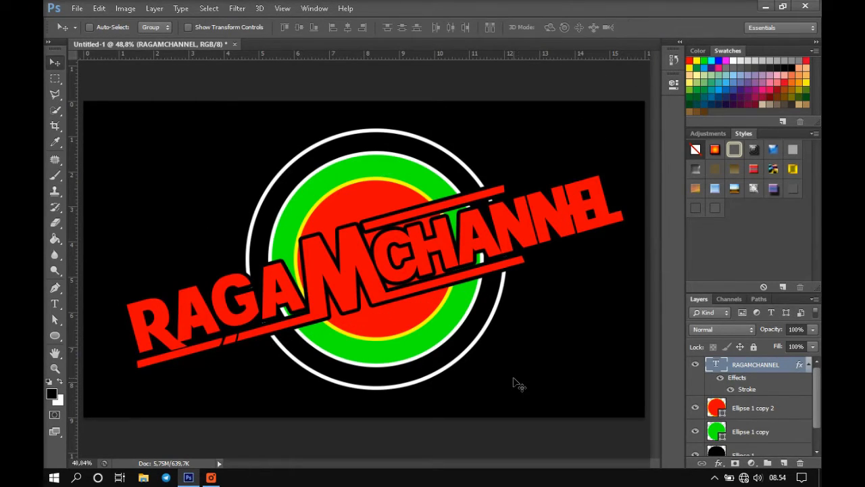
Hide the Background layer and merge the visible text and circle layers into one layer
{"action": "scroll", "coordinate": [738, 431], "scroll_direction": "down", "scroll_amount": 2}
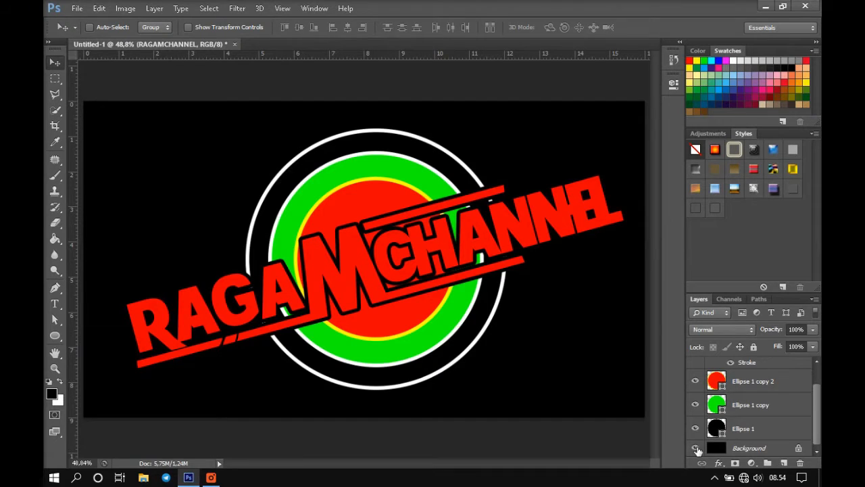
{"action": "left_click", "coordinate": [540, 447]}
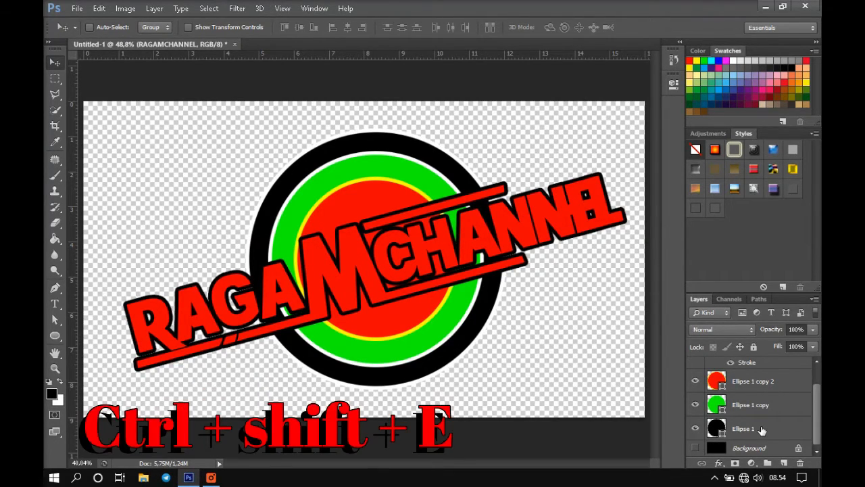
{"action": "key", "text": "ctrl+shift+e"}
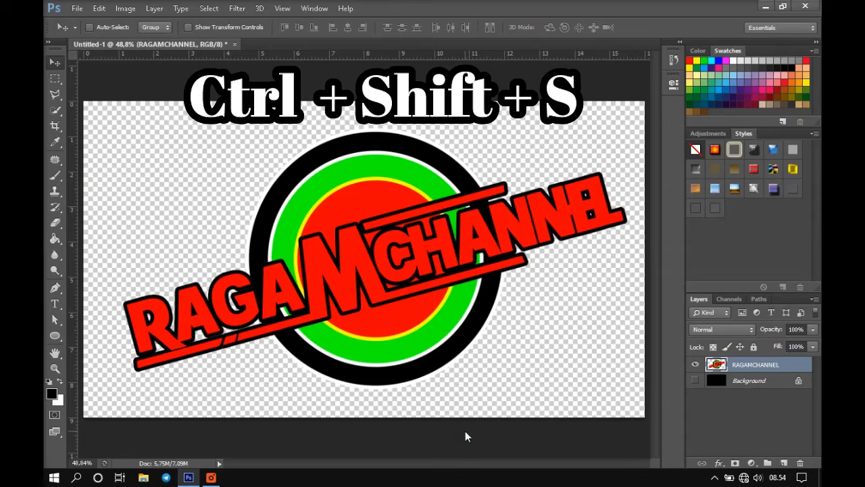
Save the logo as a PNG in the Gambar folder, entering 2 in the file name, with Smallest / Slow compression and no interlacing
{"action": "key", "text": "ctrl+shift+s"}
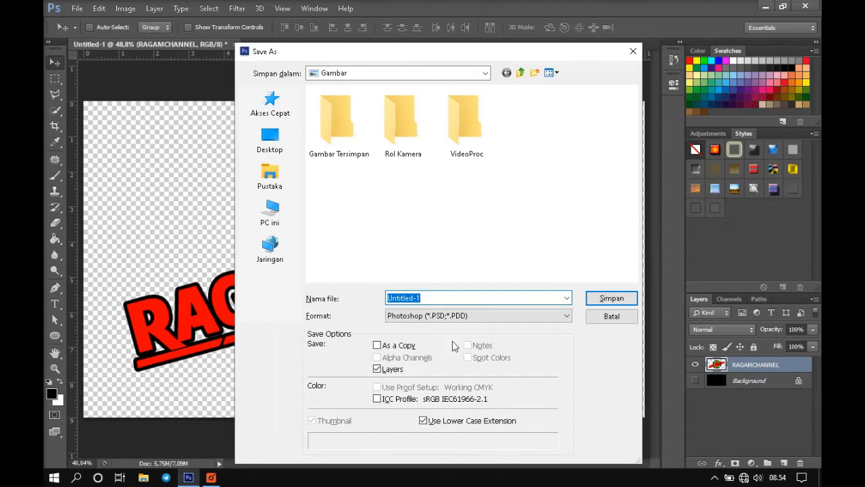
{"action": "left_click", "coordinate": [472, 315]}
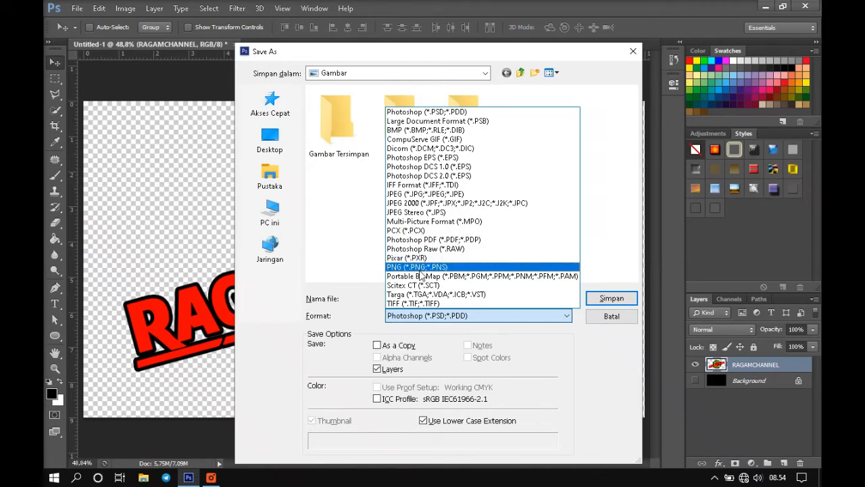
{"action": "left_click", "coordinate": [419, 269]}
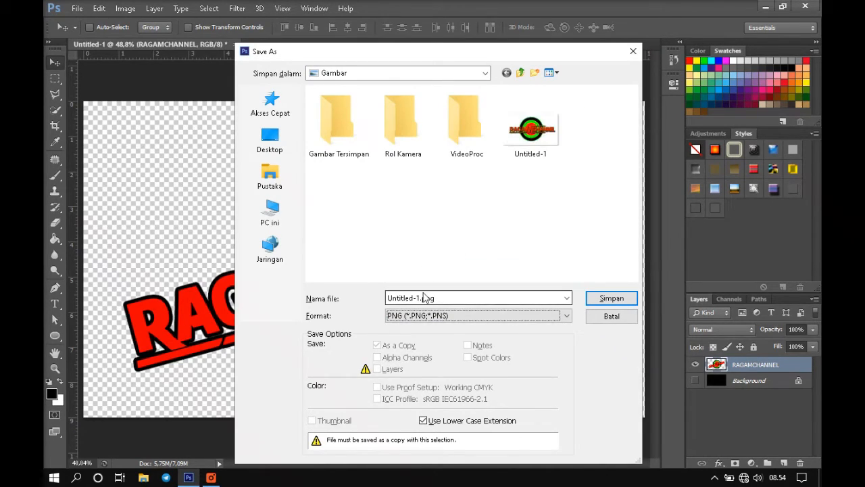
{"action": "left_click", "coordinate": [419, 300]}
{"action": "double_click", "coordinate": [418, 299]}
{"action": "type", "text": "2"}
{"action": "left_click", "coordinate": [603, 302]}
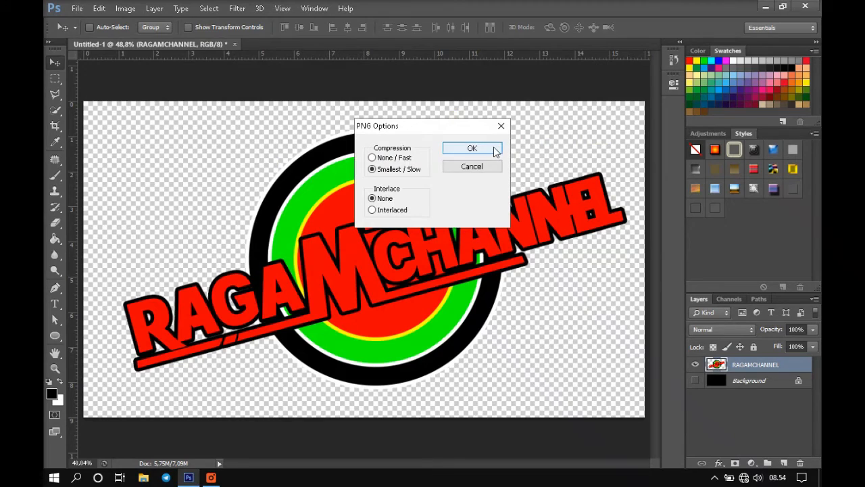
{"action": "left_click", "coordinate": [471, 148]}
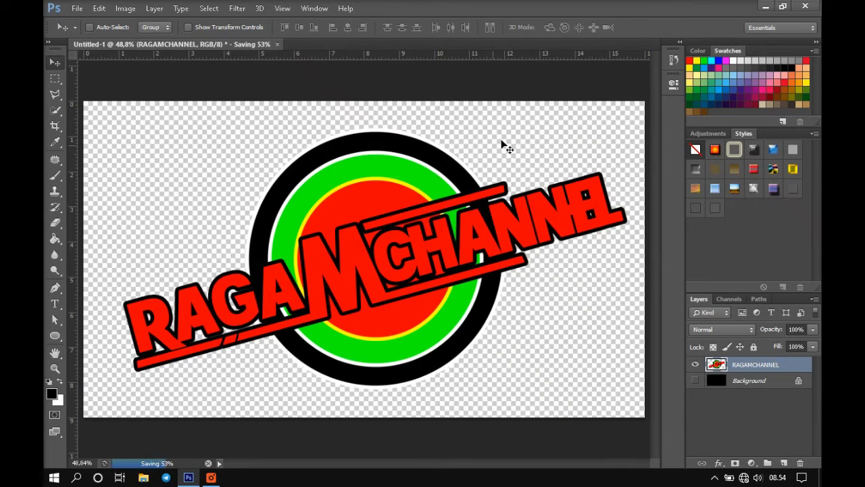